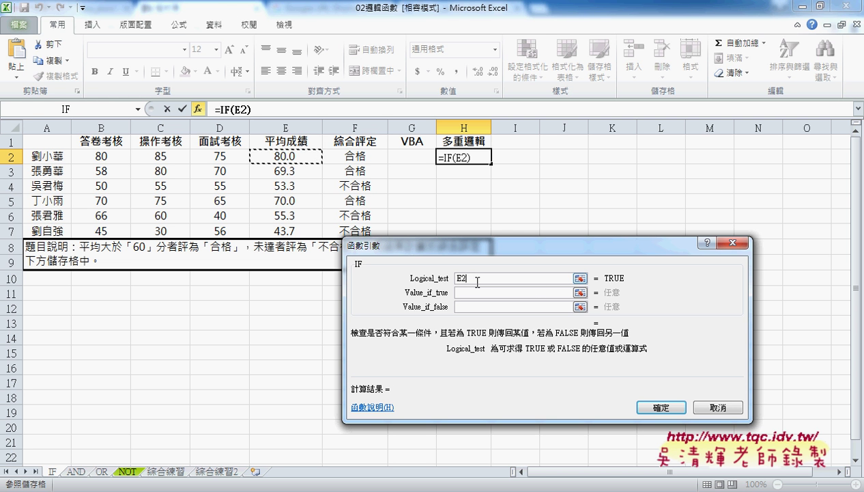
Give H2's IF the logical test E2>=80 and the true value "A"
type(">60")
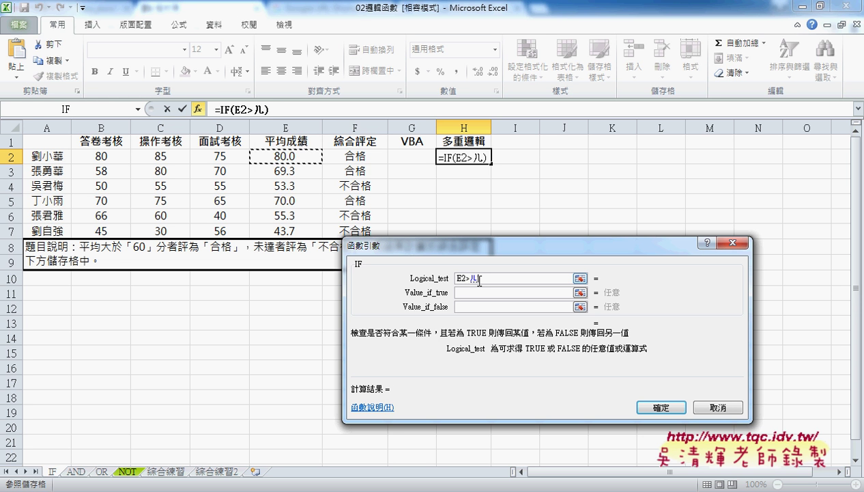
key("BackSpace")
type("8")
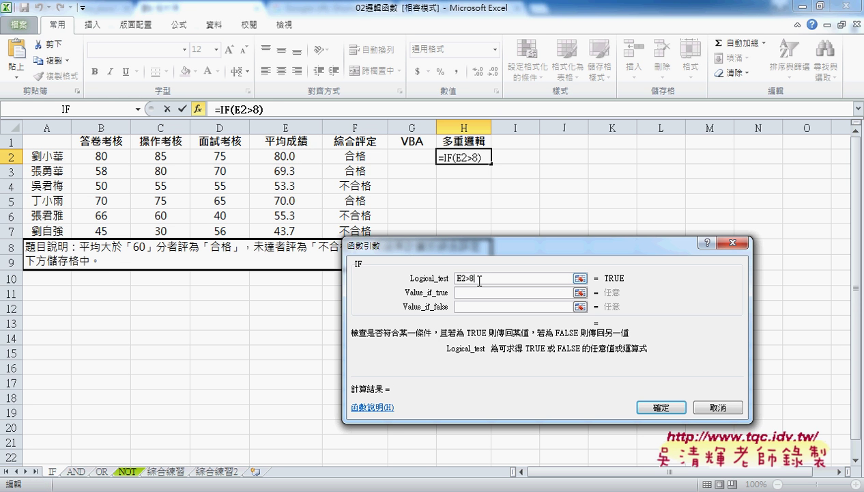
type("0")
left_click(466, 291)
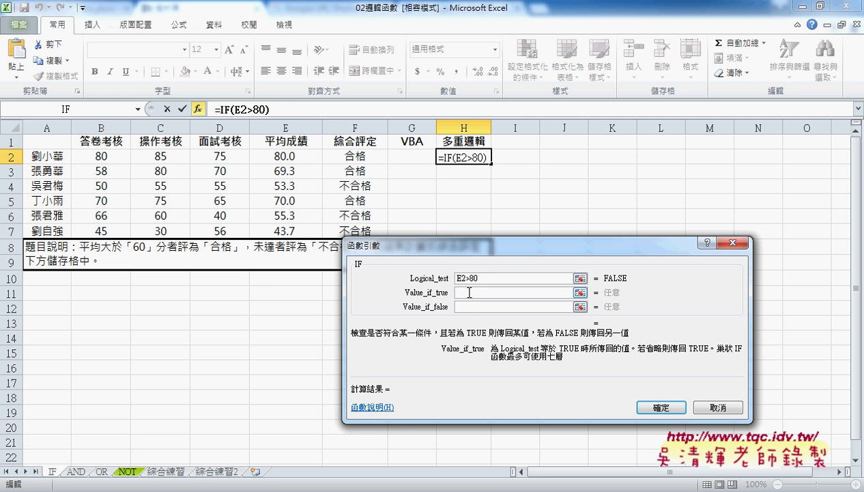
type("A")
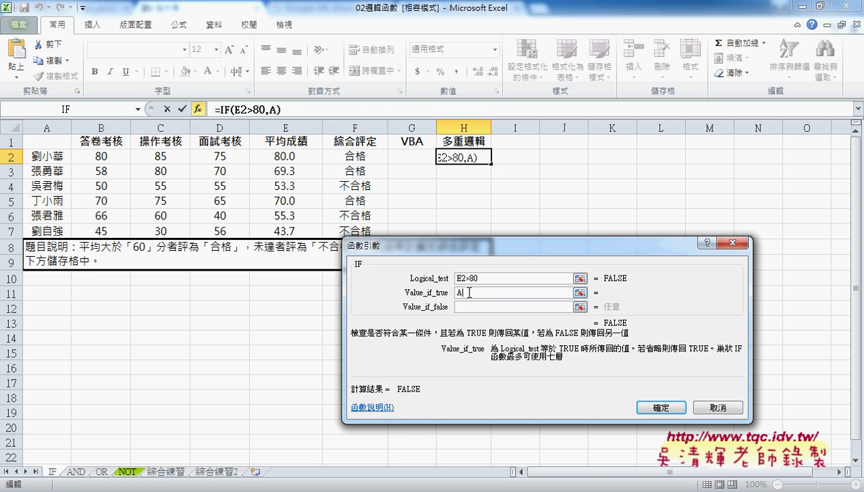
left_click(464, 278)
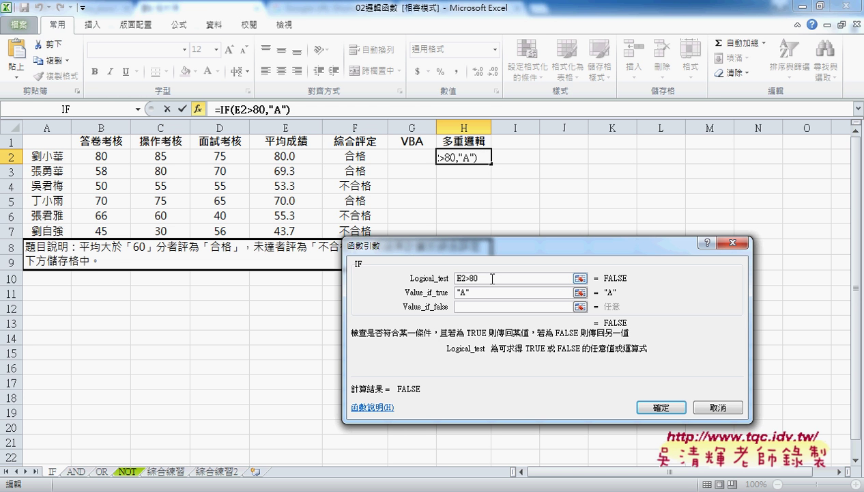
type("=")
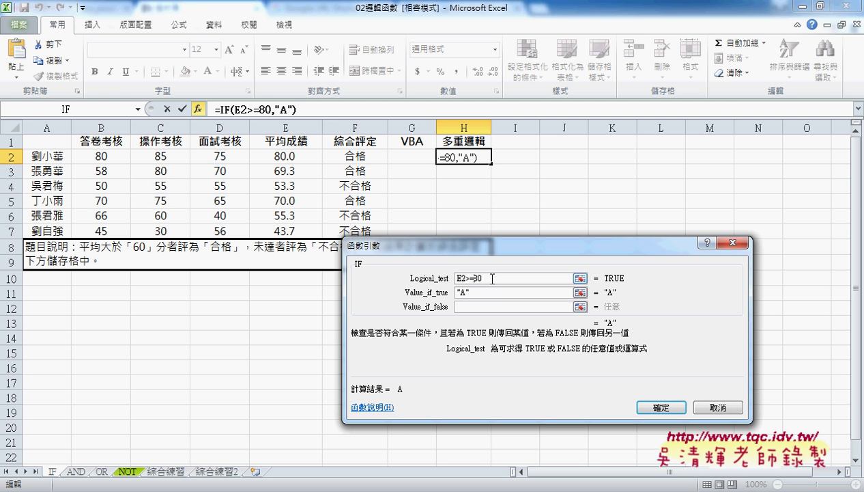
left_click(492, 292)
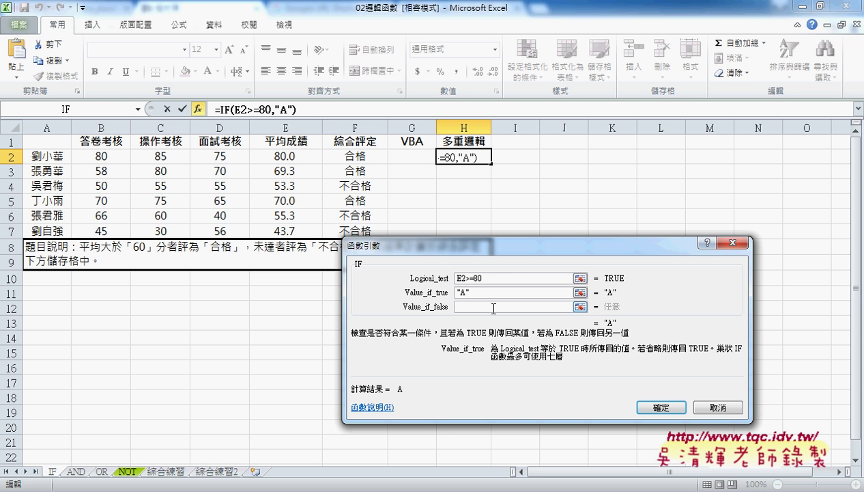
Insert a nested IF from the Name Box function list into H2's Value_if_false
left_click_drag(490, 298, 494, 312)
key("Escape")
left_click(490, 306)
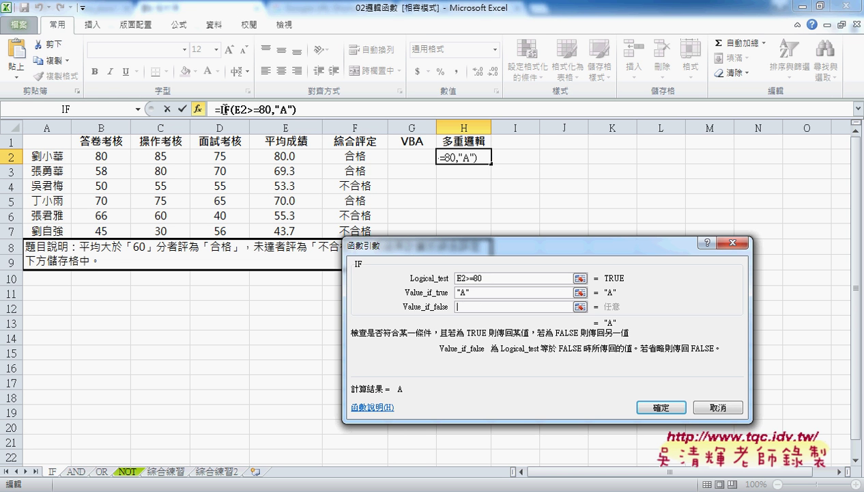
left_click(465, 307)
left_click(138, 109)
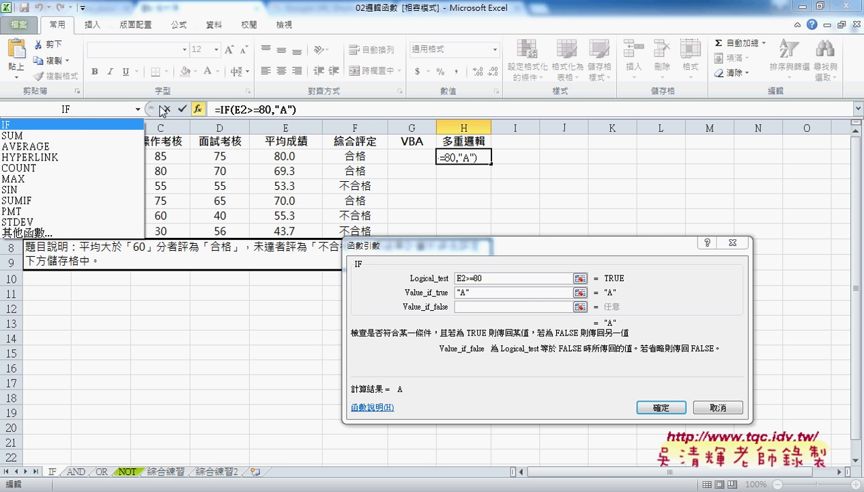
left_click(132, 125)
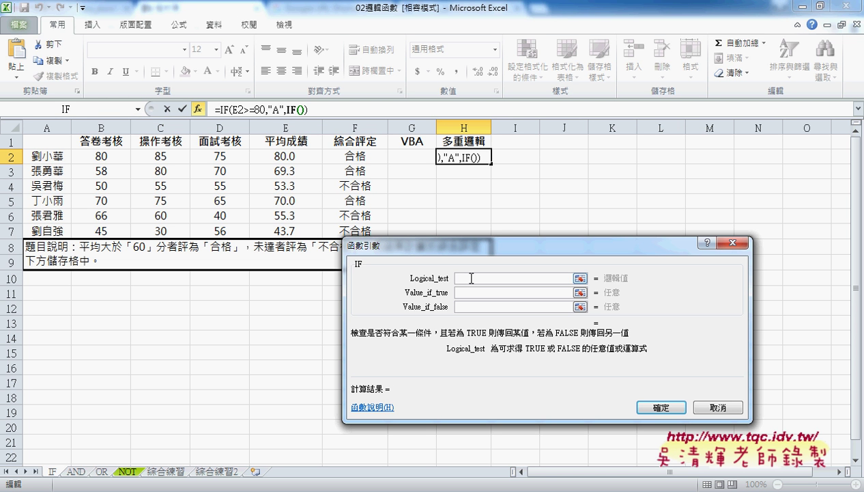
Make the nested IF test E2>=70 and return "B" when true
left_click(297, 159)
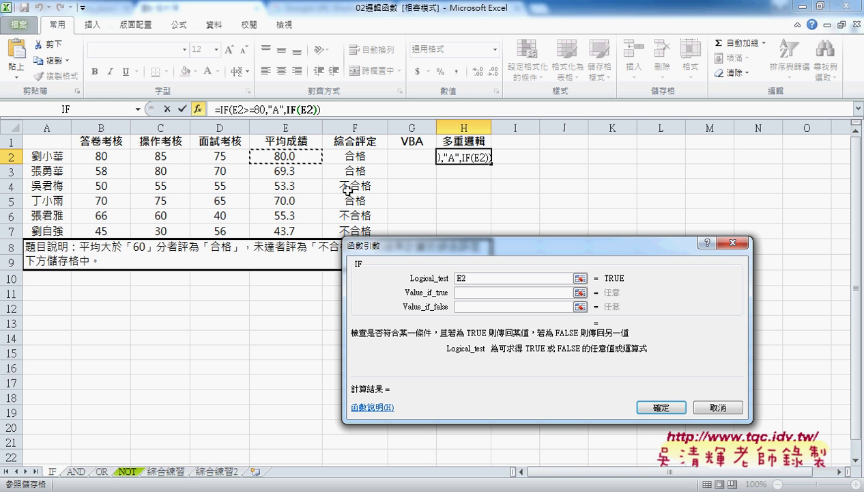
type(">=")
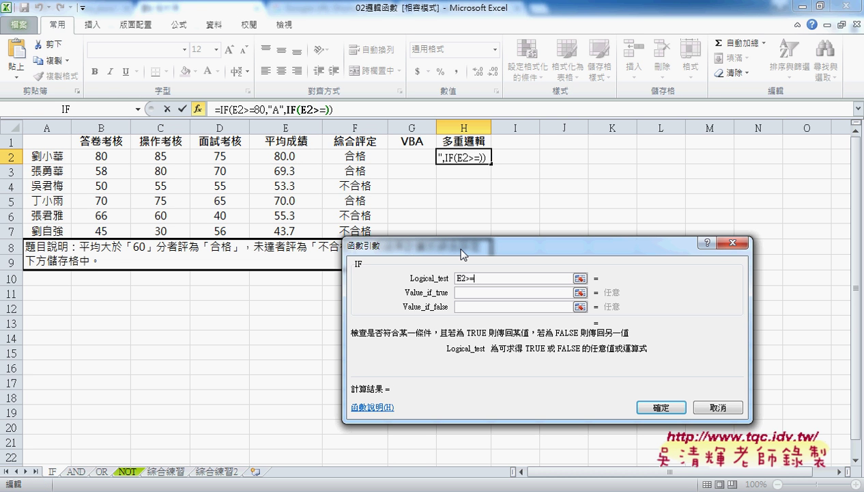
type("70")
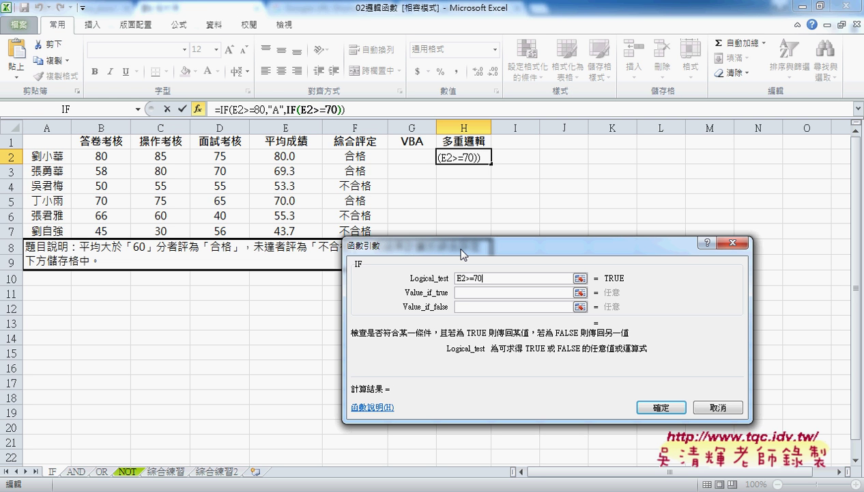
left_click(468, 292)
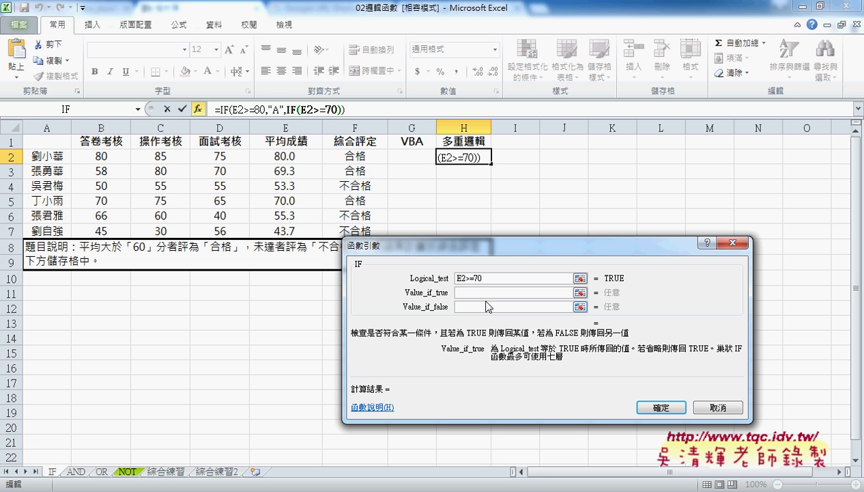
type("B")
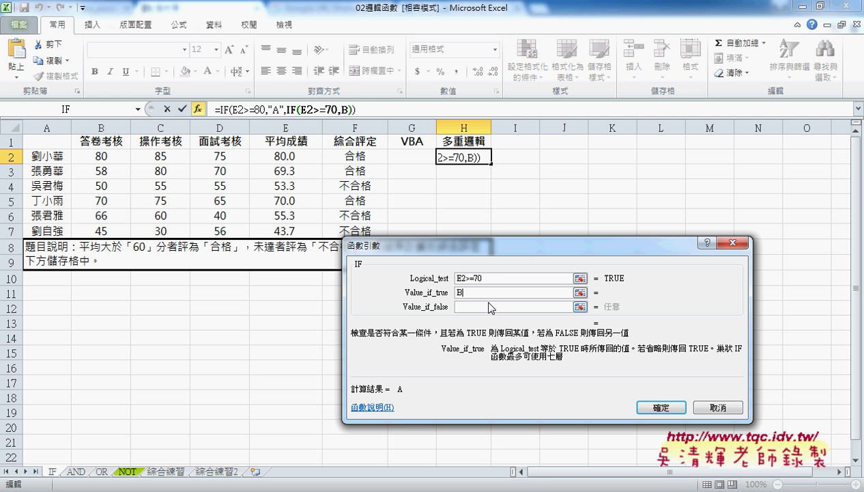
left_click(490, 307)
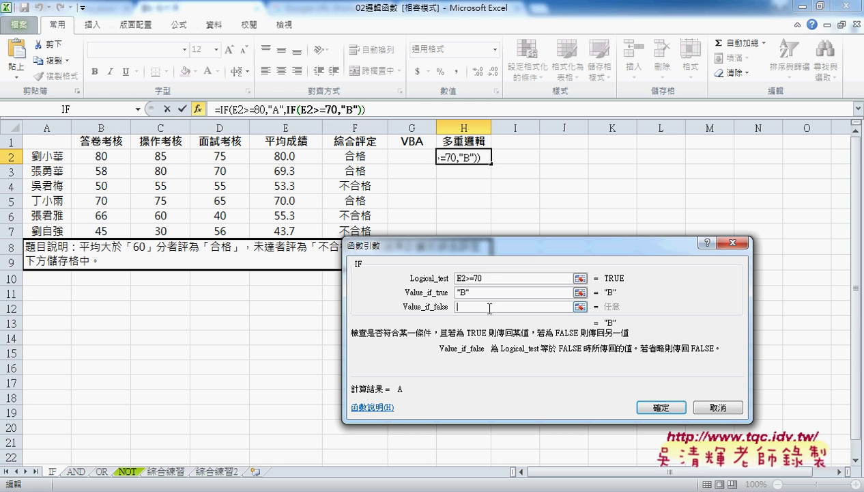
left_click(138, 109)
Fill the innermost IF with test E2>=60, true value "C" and false value "D"
left_click(106, 120)
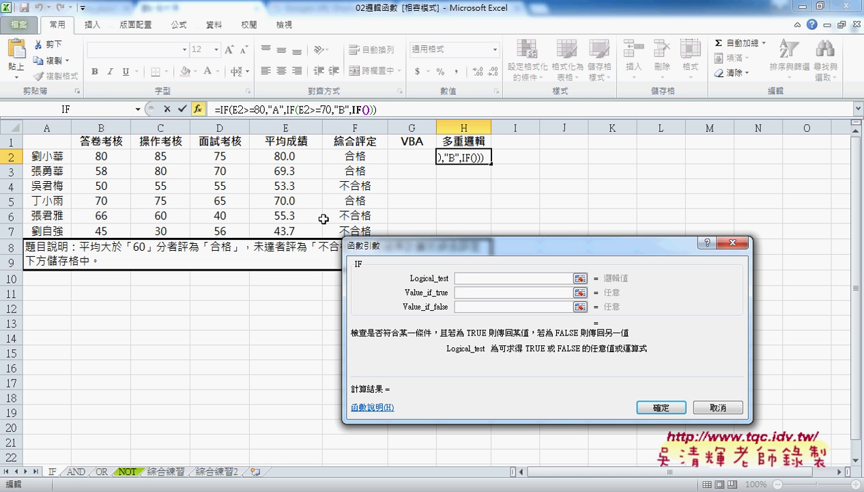
left_click(285, 157)
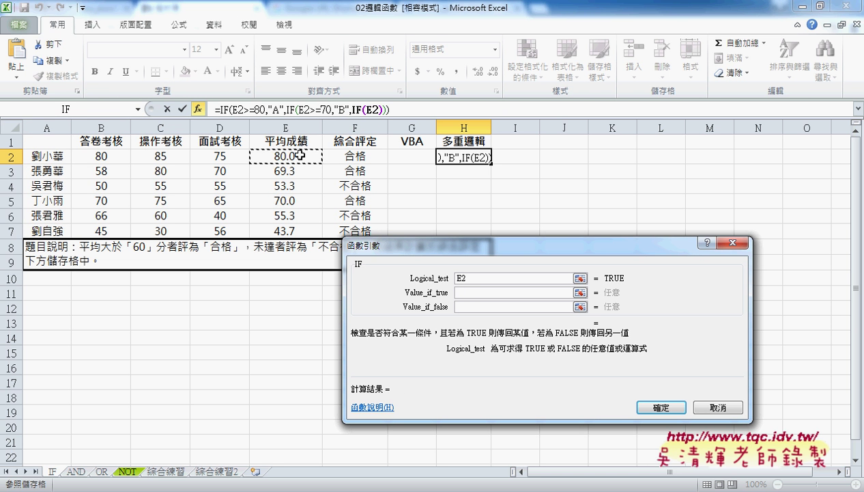
type(">=6")
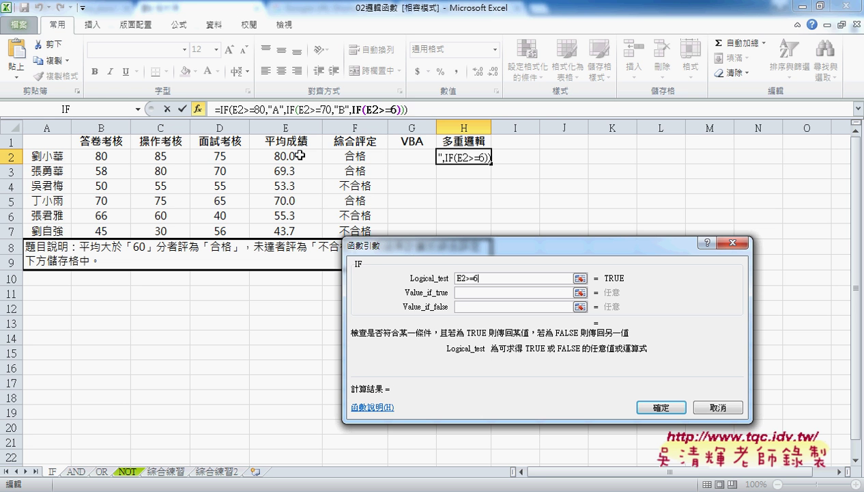
type("0")
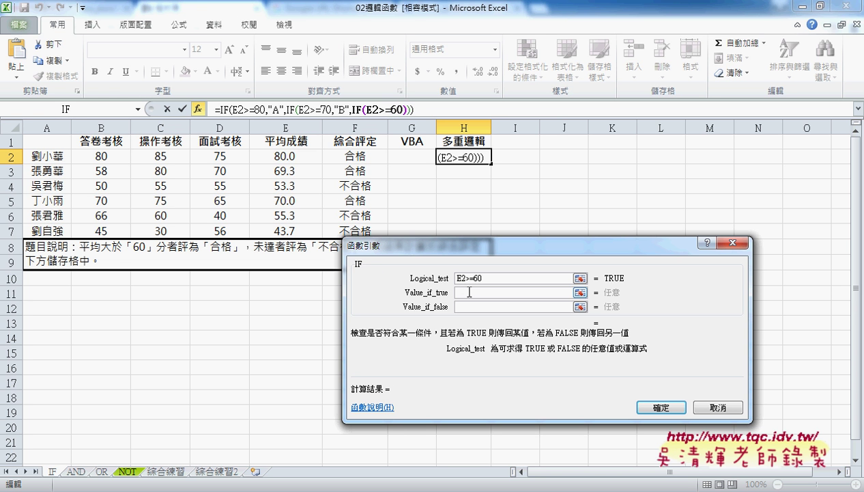
left_click(469, 293)
type("C")
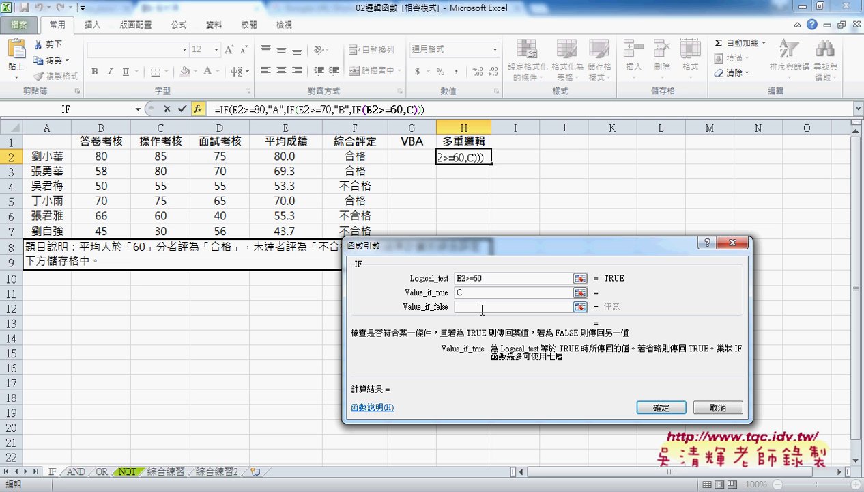
left_click(482, 307)
type("D")
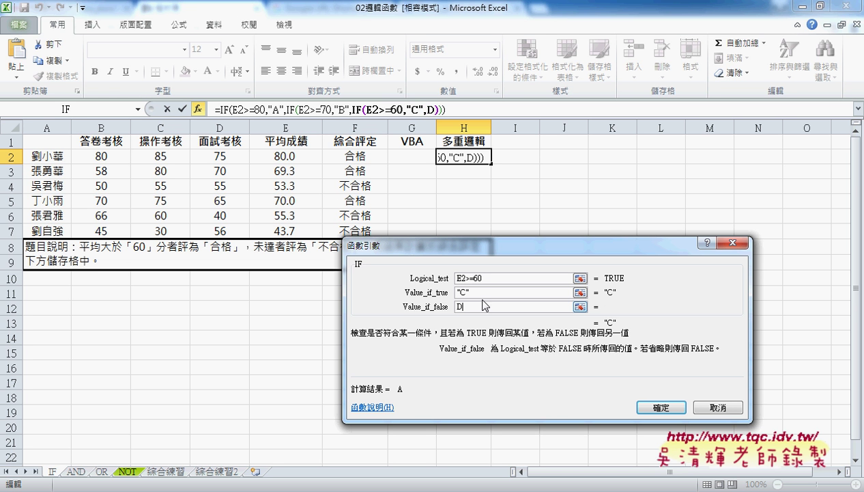
left_click(479, 292)
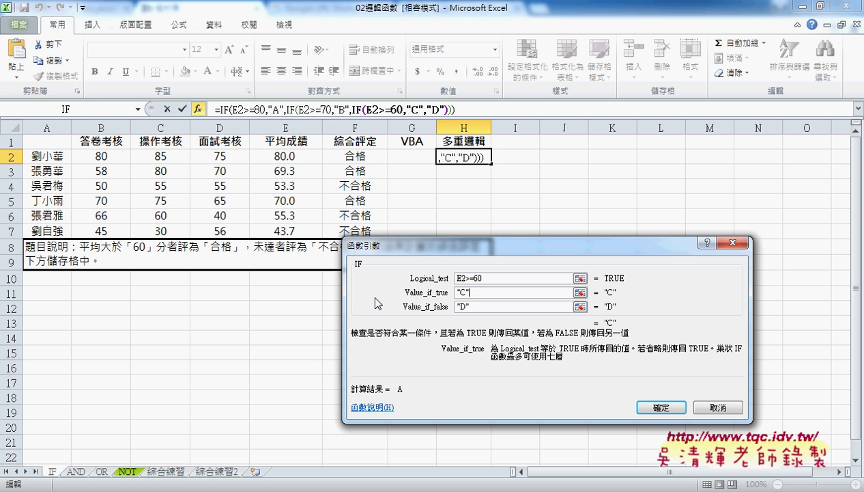
Confirm the formula, centre H2, and fill it down to H7 (A, C, D, B, D, D)
left_click(665, 408)
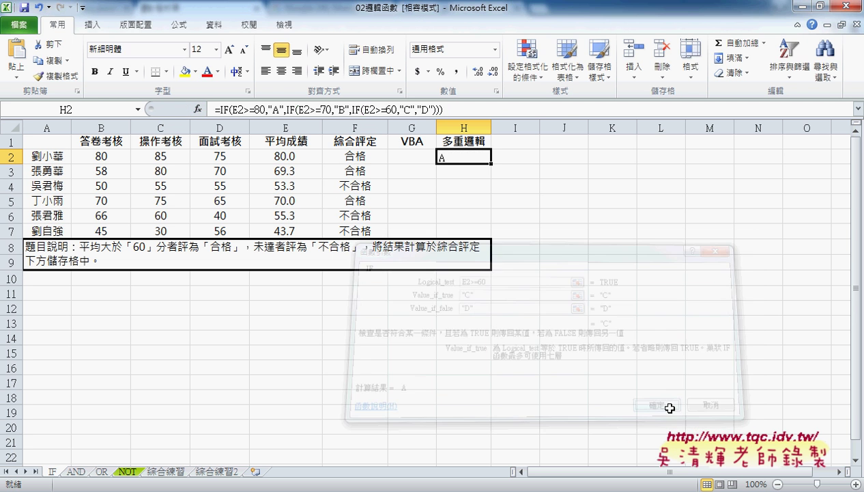
left_click(281, 71)
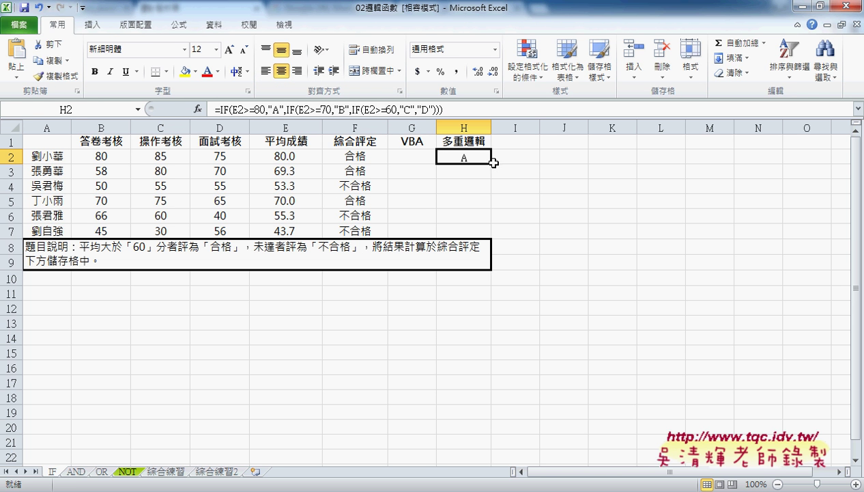
left_click_drag(491, 164, 486, 235)
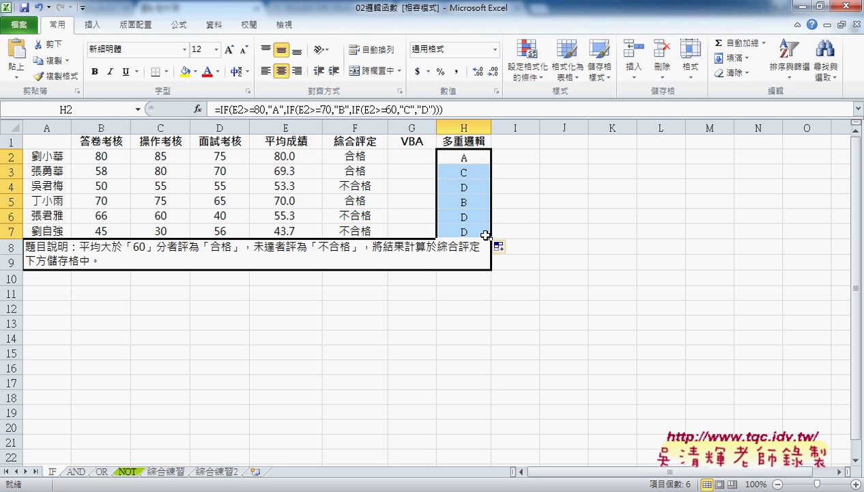
left_click(462, 157)
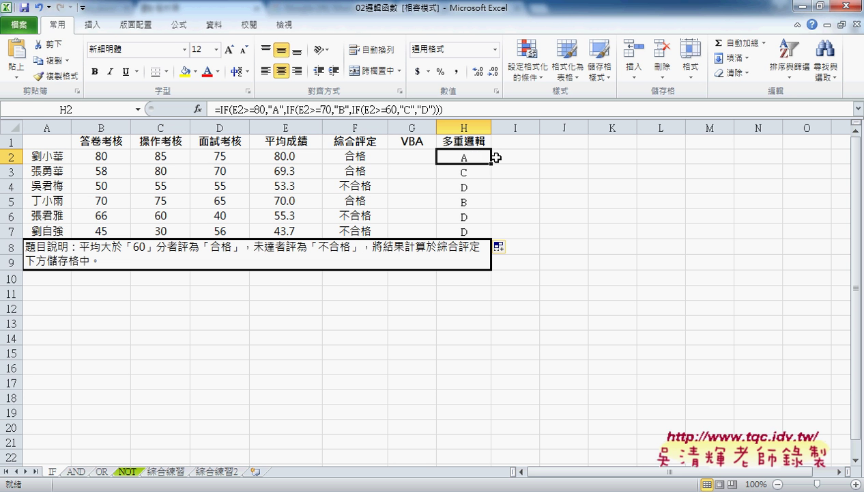
left_click(469, 173)
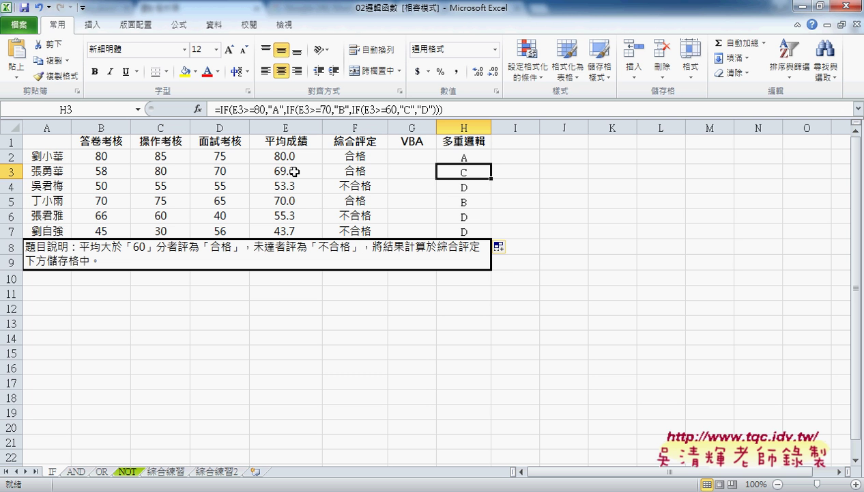
left_click(465, 187)
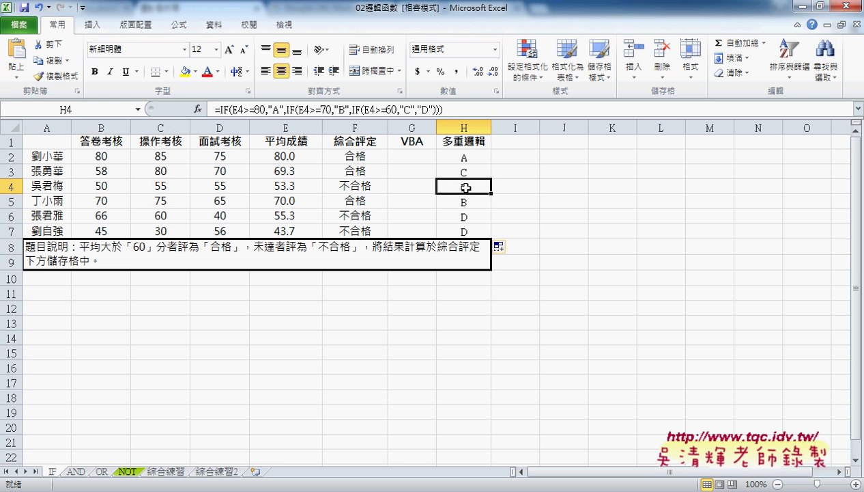
left_click(462, 204)
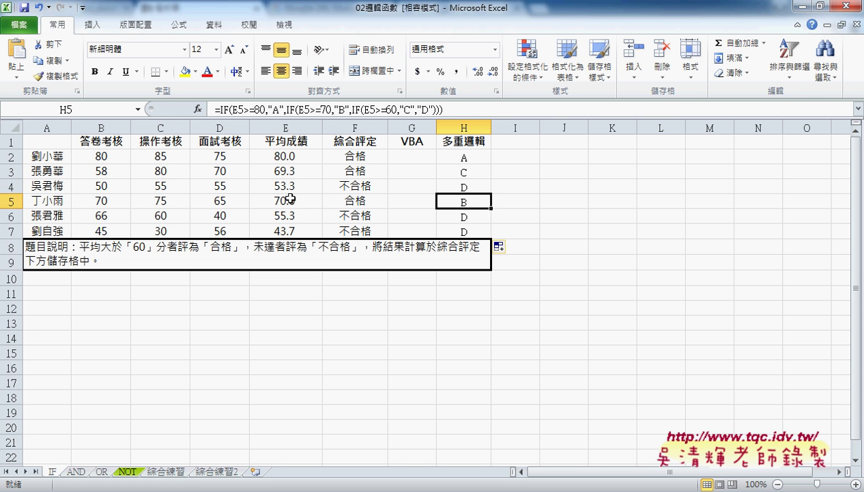
left_click(477, 155)
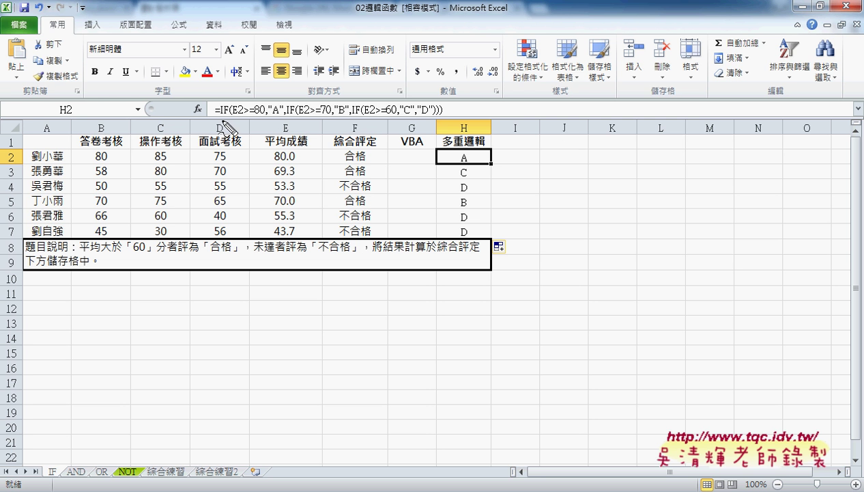
mouse_move(222, 116)
left_mouse_down()
mouse_move(415, 119)
mouse_move(217, 107)
mouse_move(215, 123)
left_mouse_up()
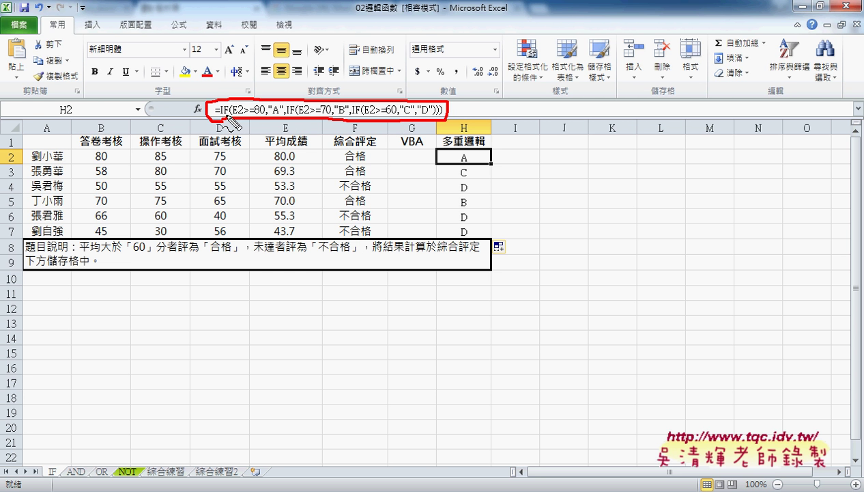
left_click_drag(334, 164, 372, 164)
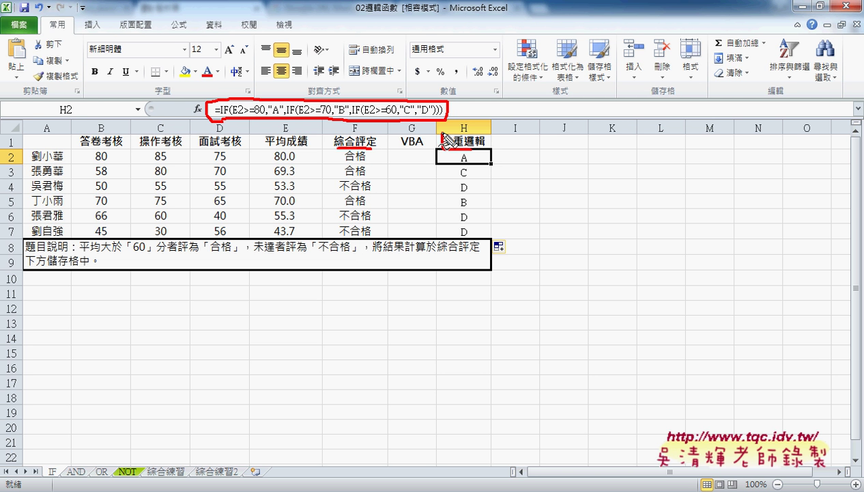
left_click_drag(447, 148, 486, 136)
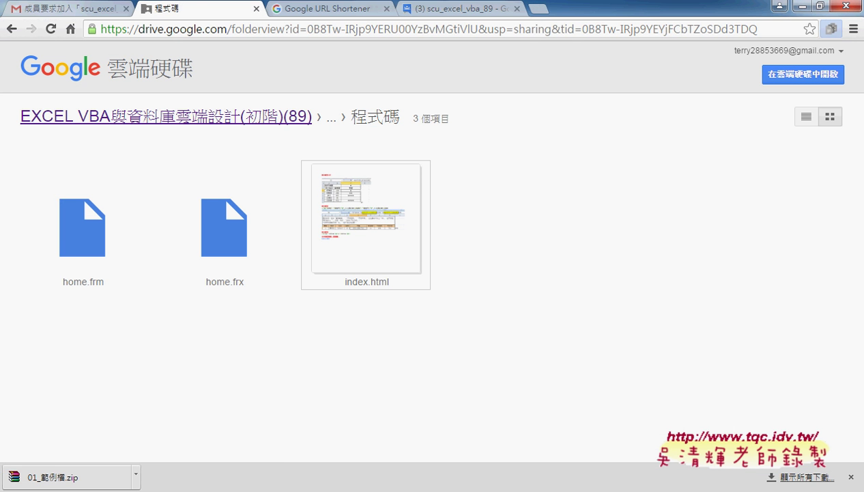
Browse _雲端白板畫面(2015) > 01_函數練習 > 02_邏輯函數 > 程式碼 and open index.html in Google Docs
left_click(220, 121)
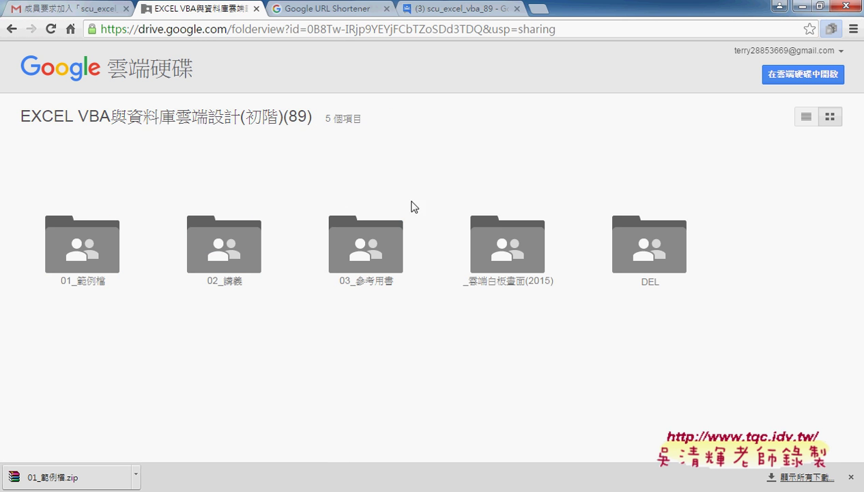
double_click(521, 261)
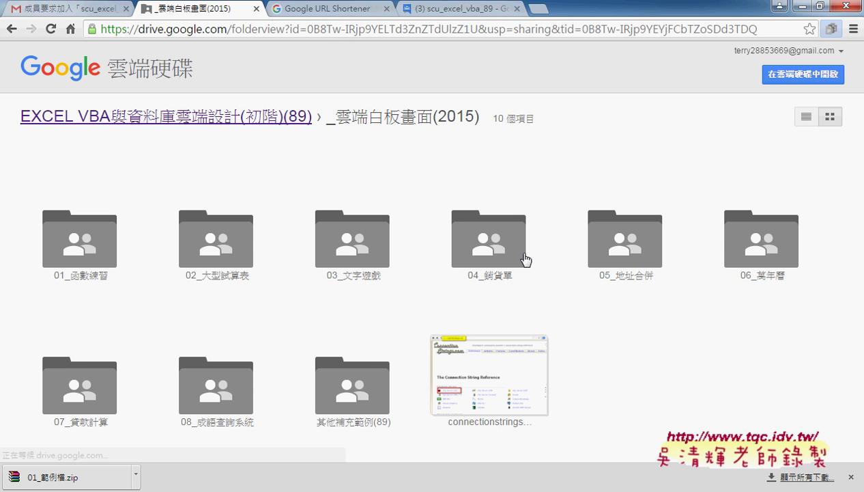
double_click(92, 284)
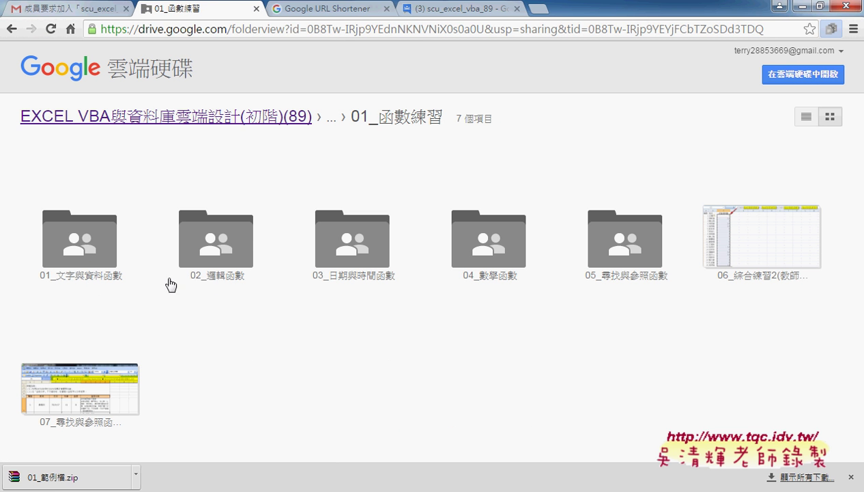
left_click(217, 282)
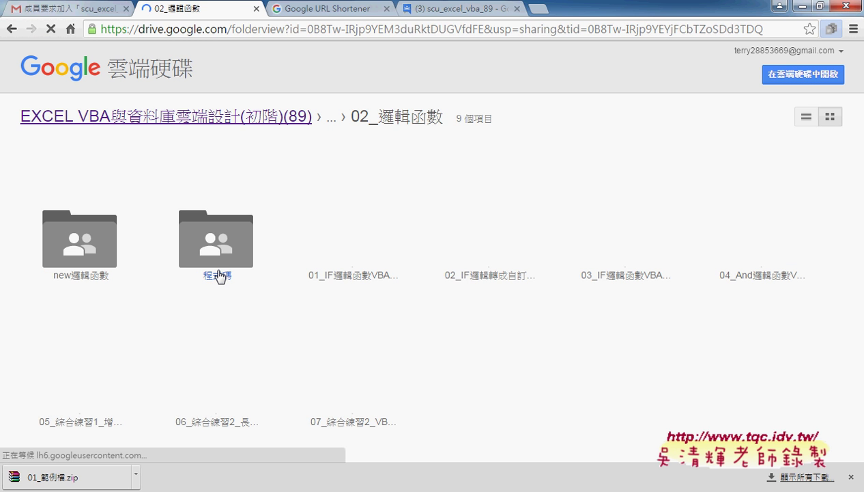
left_click(219, 276)
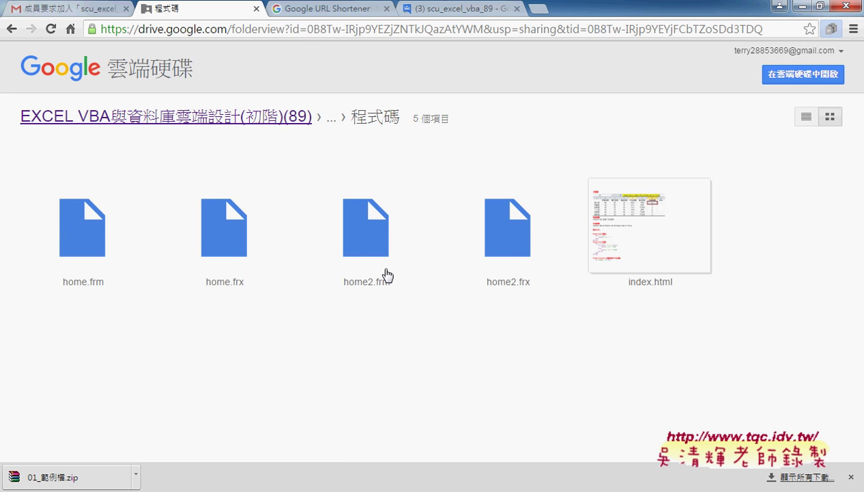
double_click(652, 243)
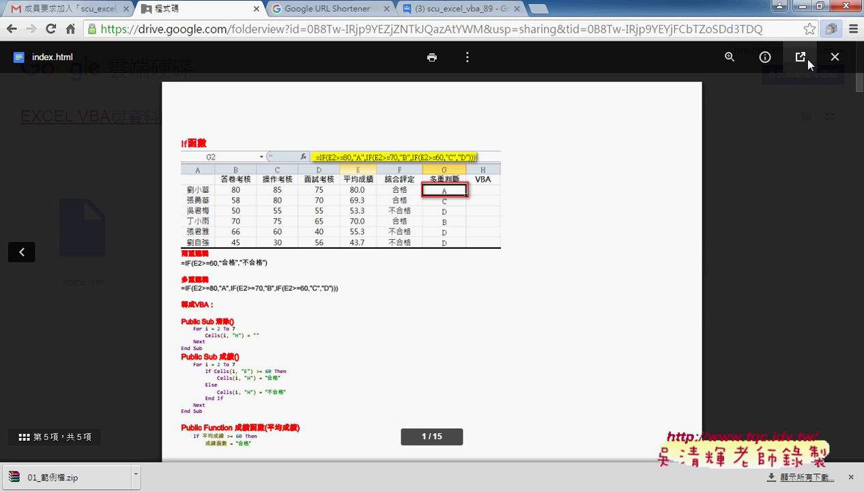
left_click(800, 57)
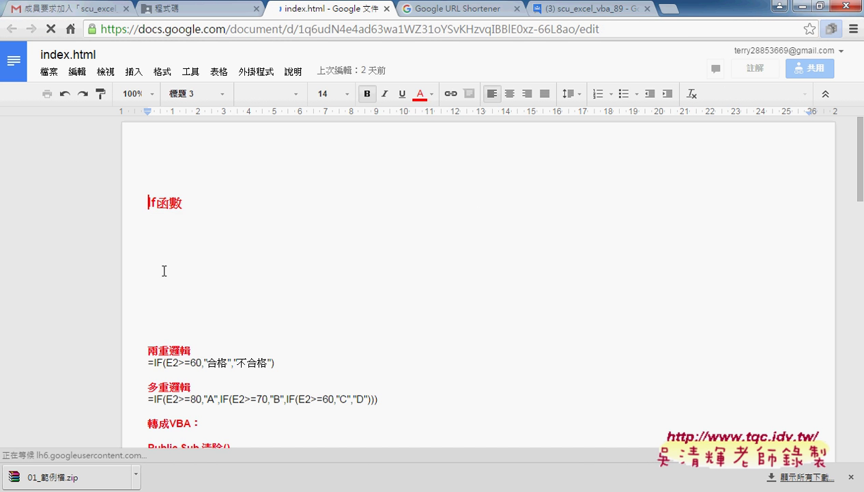
Click into the pass/fail formula and the 多重邏輯 nested IF formula line in index.html
left_click(283, 362)
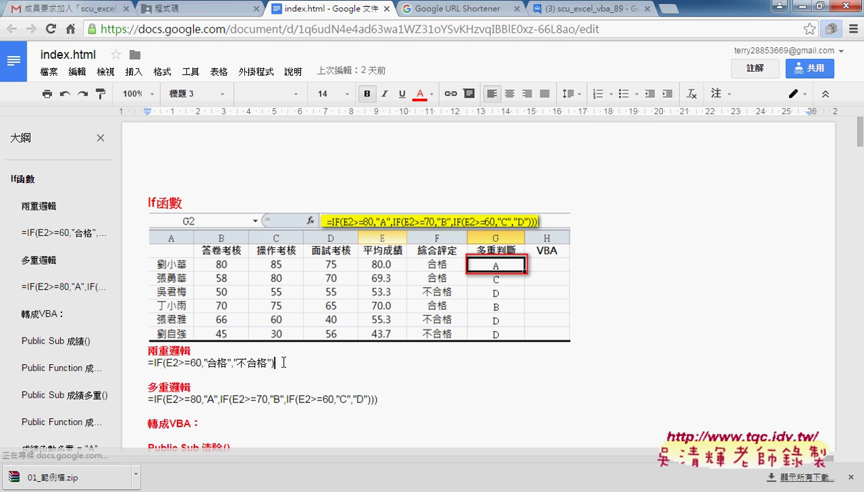
left_click(288, 399)
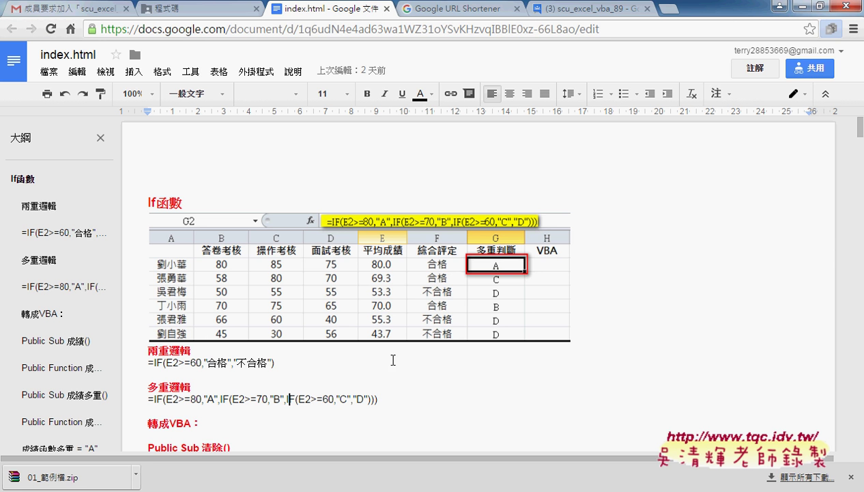